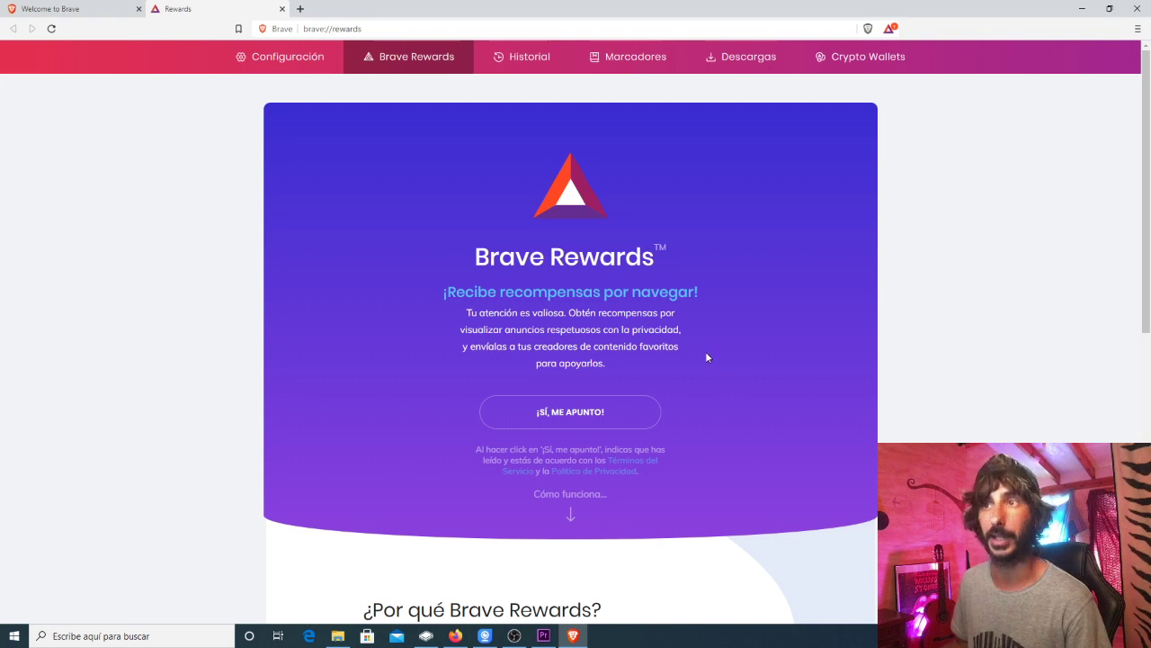
Step: Read through the Brave Rewards introduction page and join the rewards programme
scroll(944, 265, "down", 2)
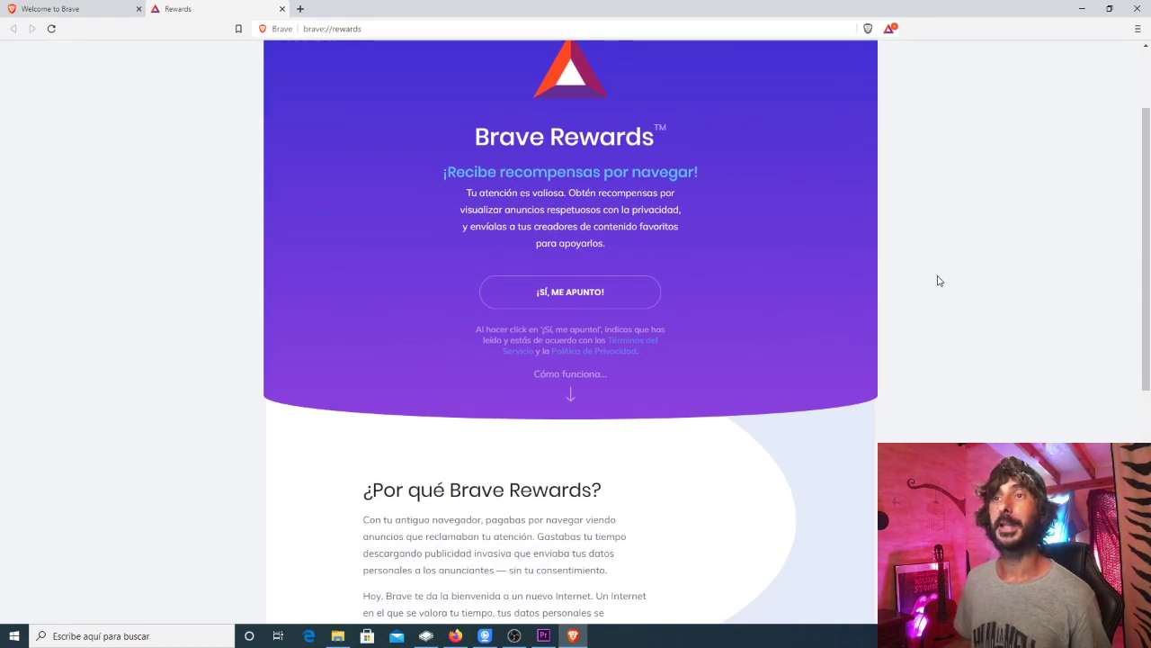
scroll(937, 296, "down", 2)
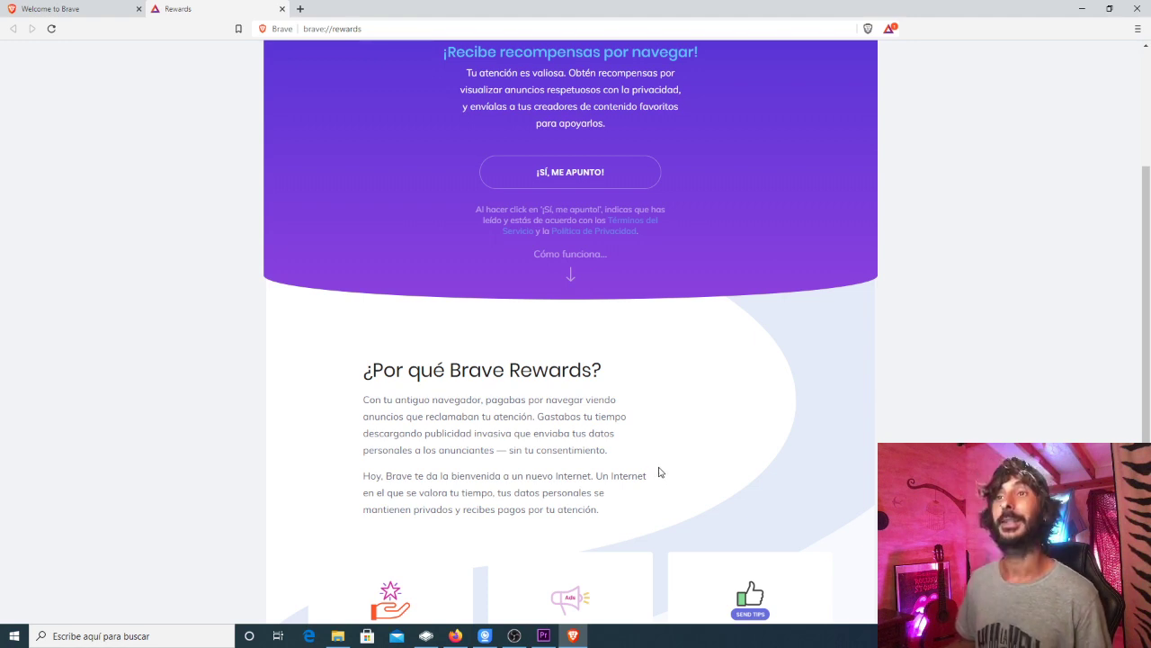
scroll(656, 472, "down", 1)
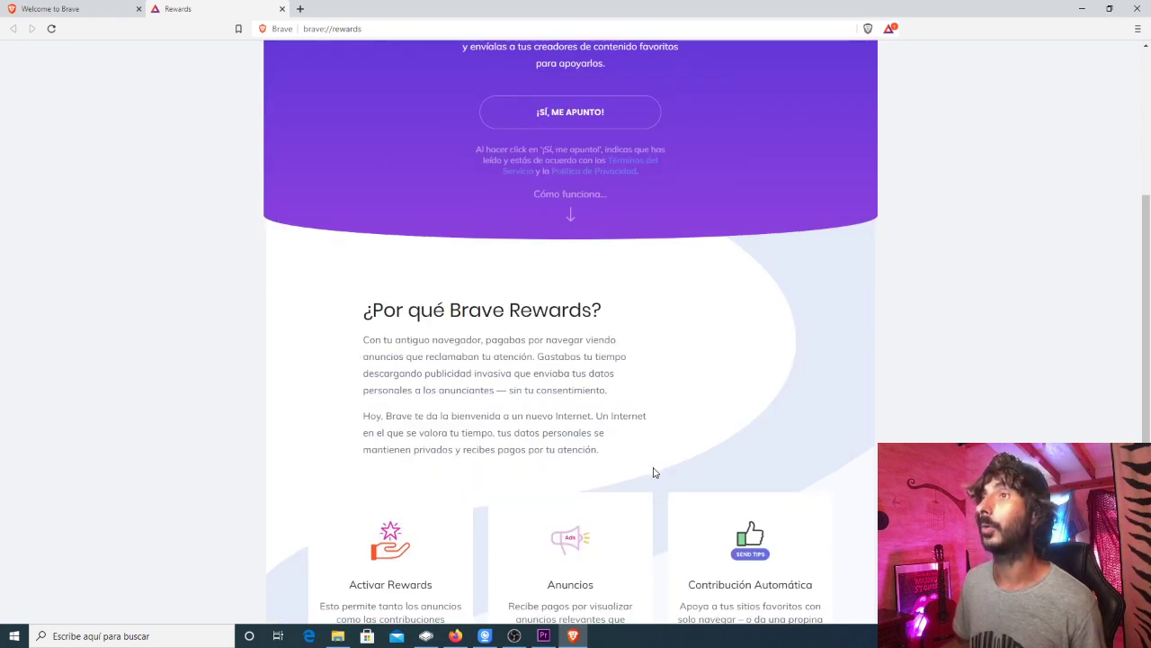
scroll(685, 486, "down", 1)
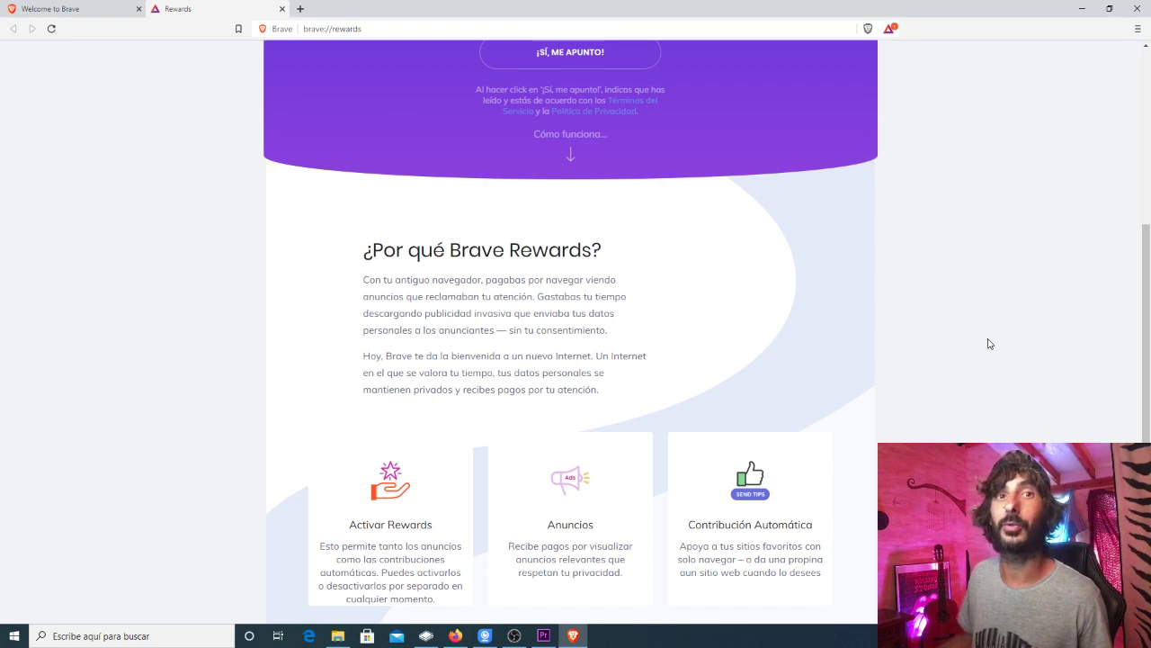
scroll(990, 342, "down", 2)
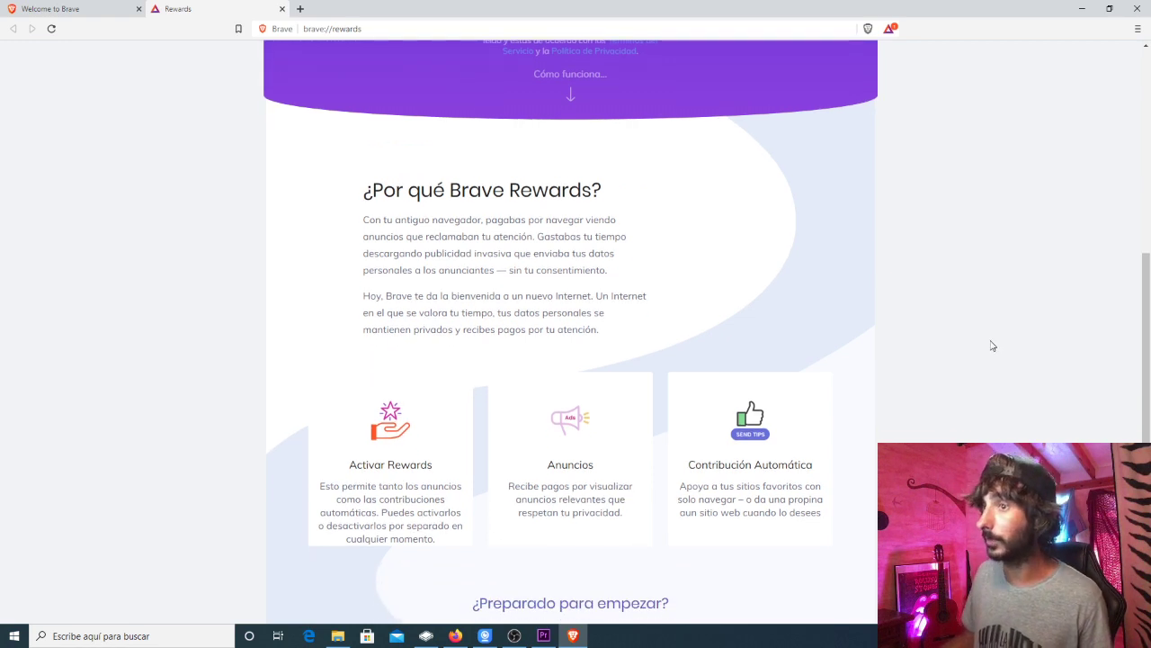
scroll(992, 345, "up", 6)
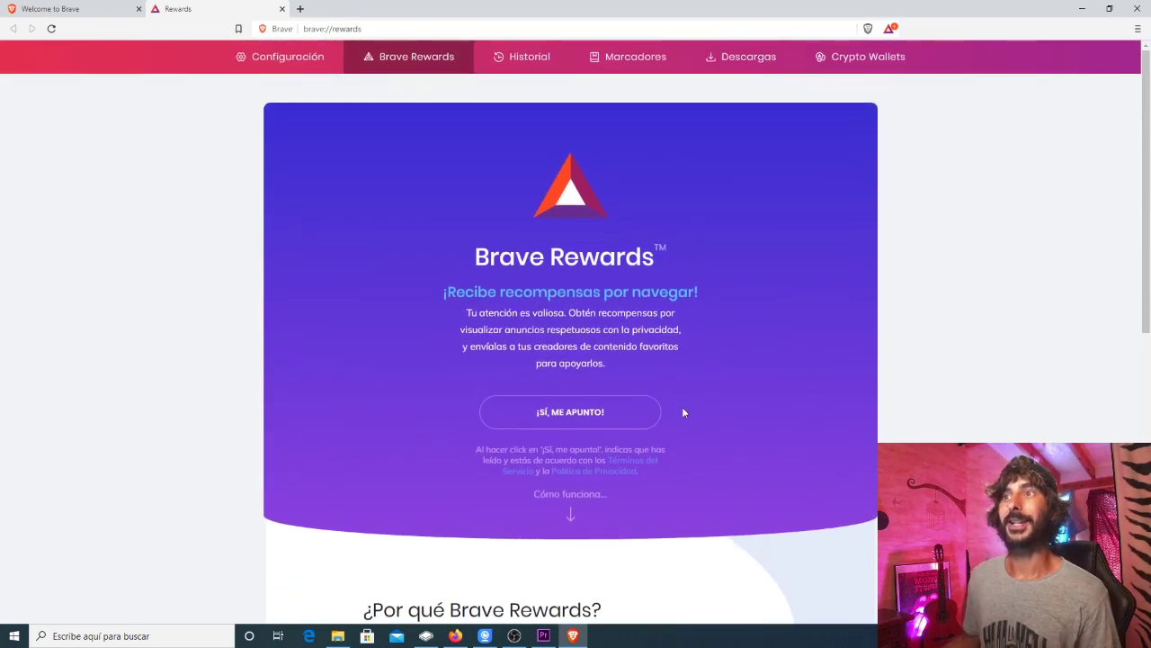
left_click(618, 413)
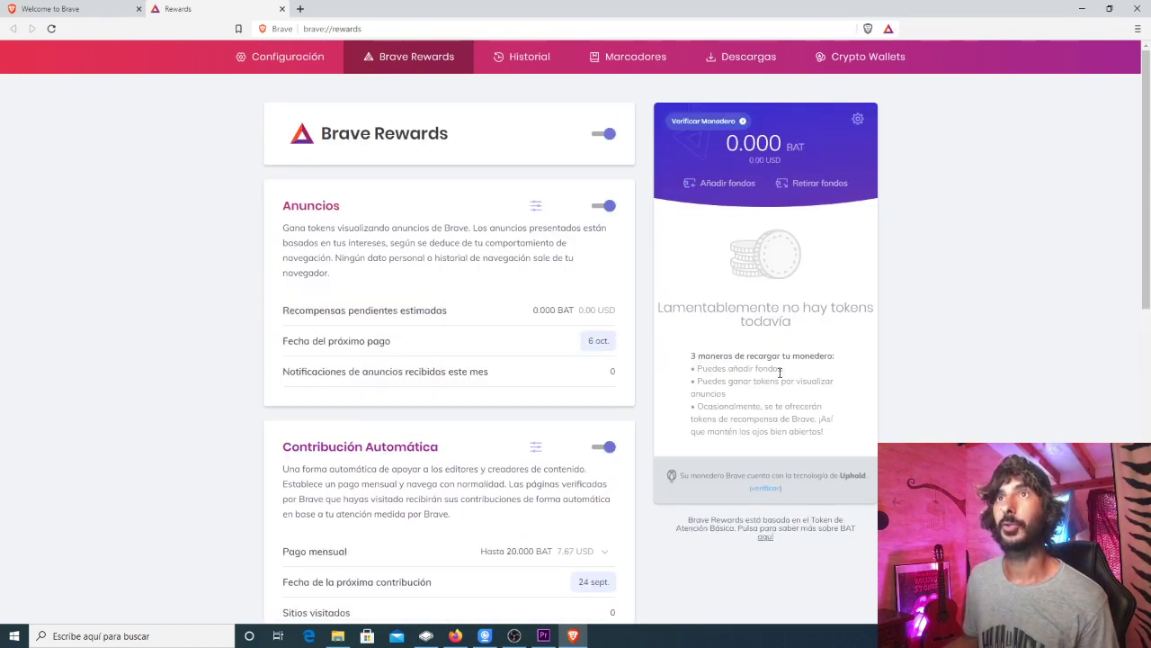
Step: Examine the Brave Rewards ad settings with the hourly ad limit options, the BAT balance and the auto-contribution section
left_click(535, 205)
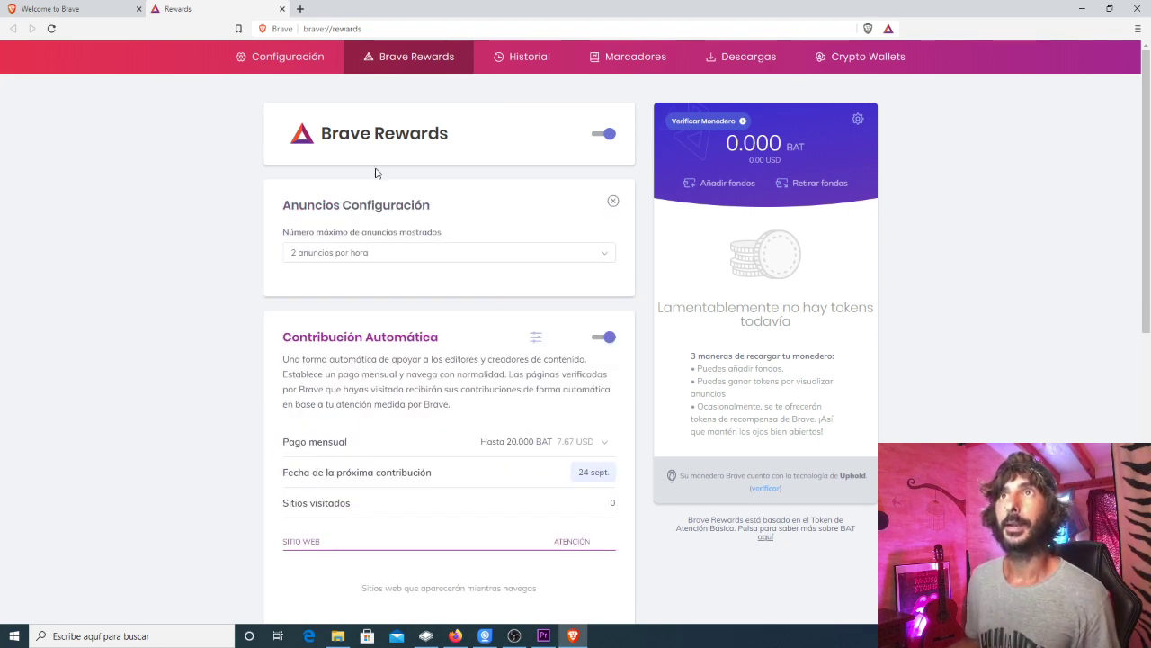
left_click(587, 256)
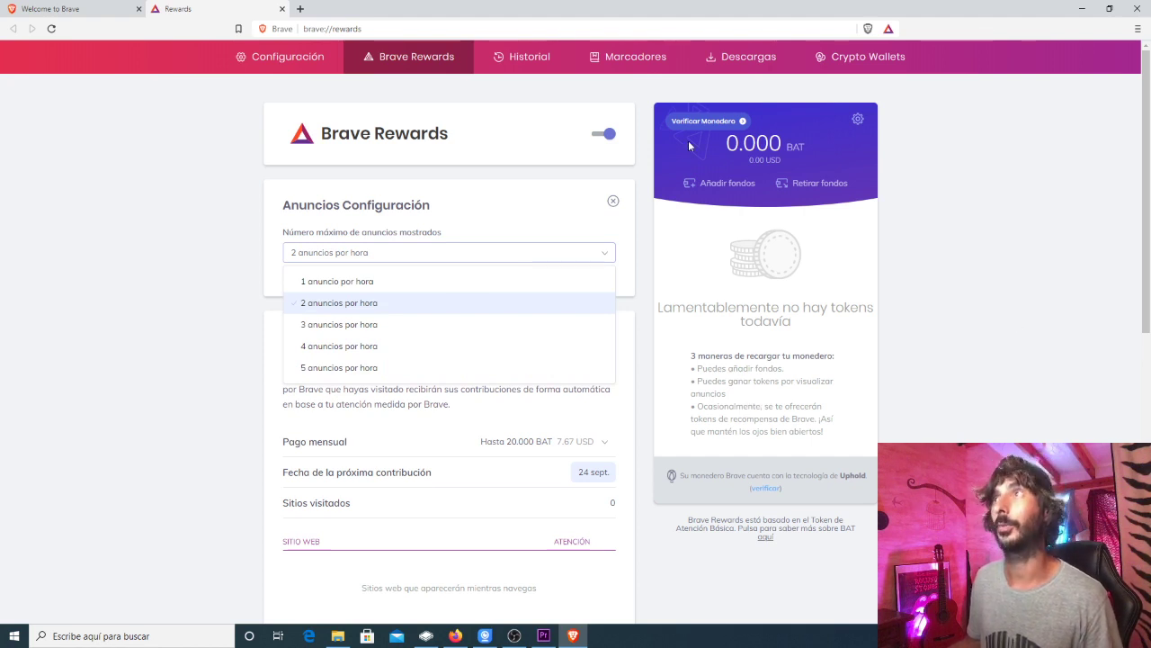
left_click_drag(727, 144, 782, 144)
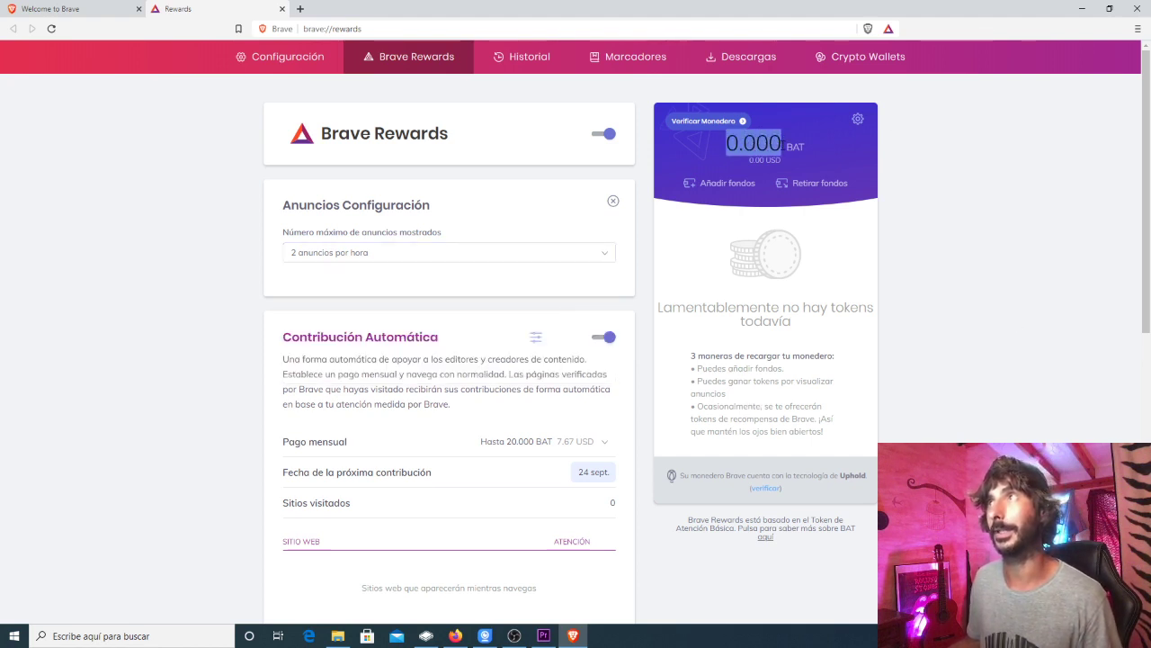
left_click(646, 165)
scroll(646, 166, "down", 2)
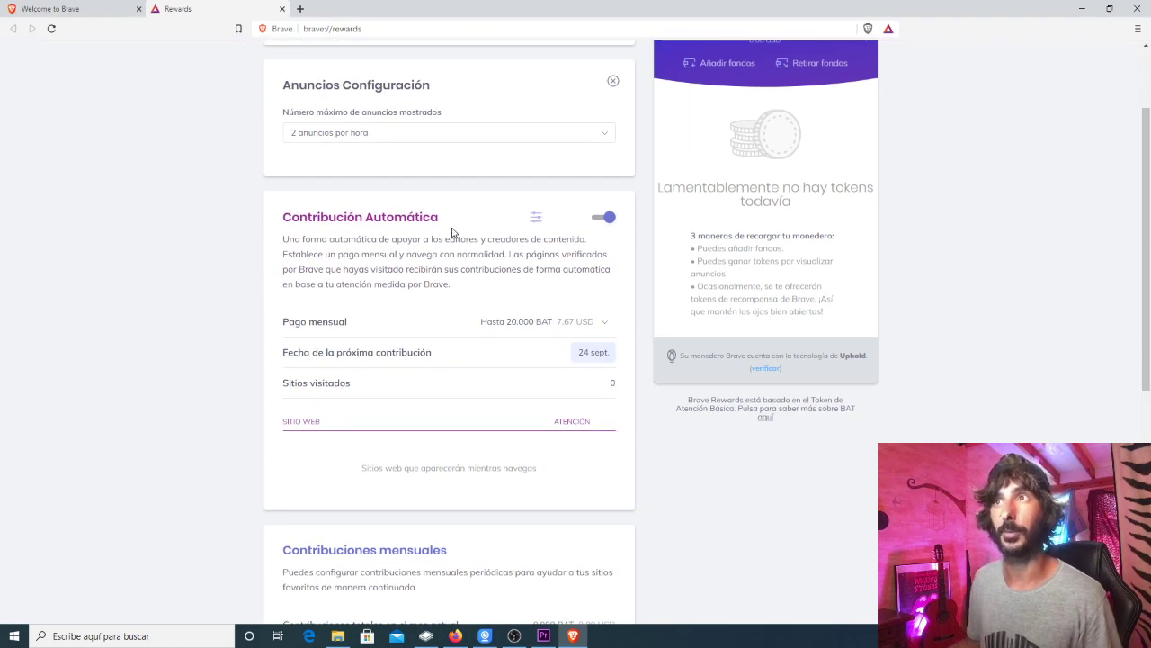
scroll(478, 547, "up", 2)
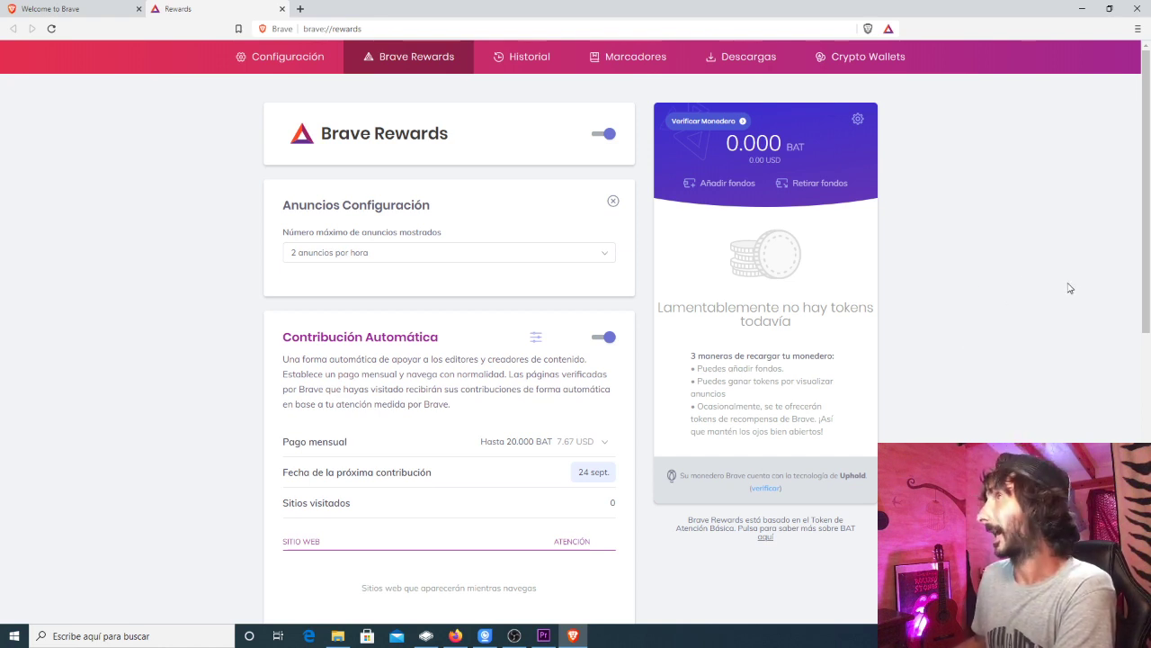
Step: Open the wallet verification notice and check the minimum BAT needed to create an Uphold account
left_click(702, 122)
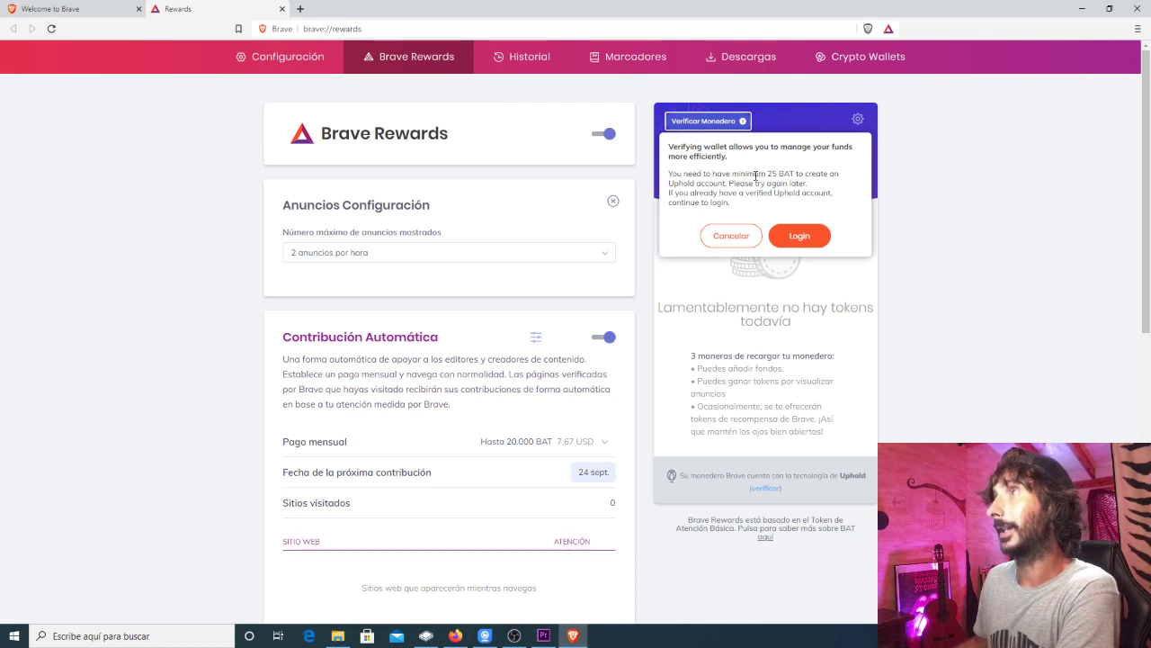
left_click_drag(767, 173, 792, 174)
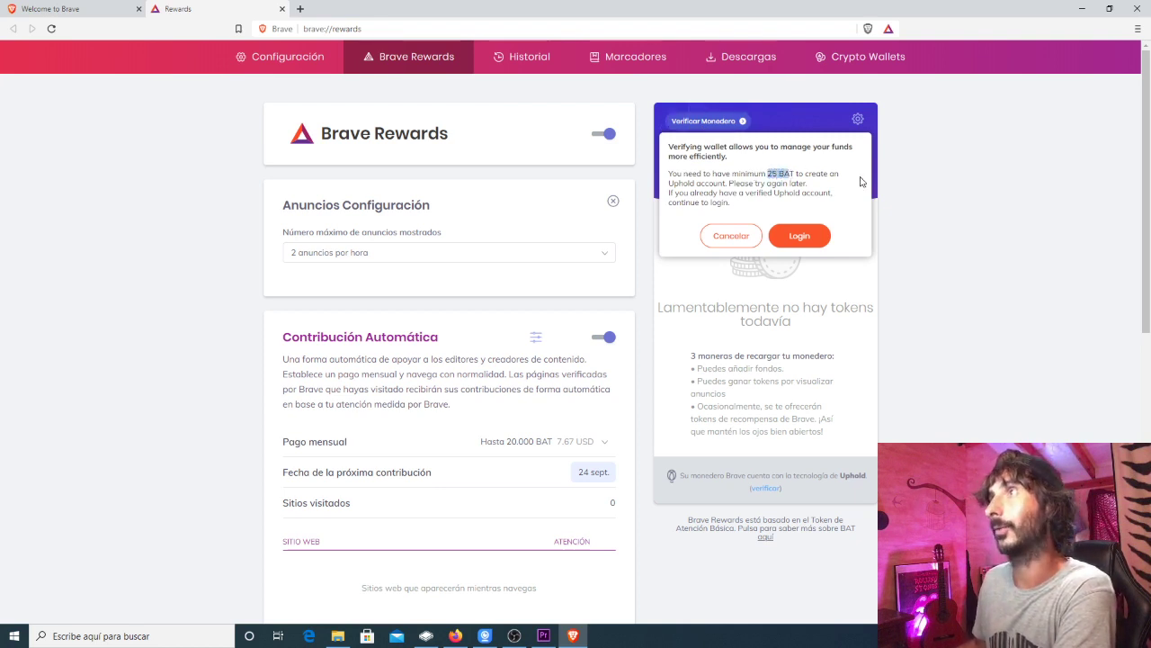
left_click(953, 202)
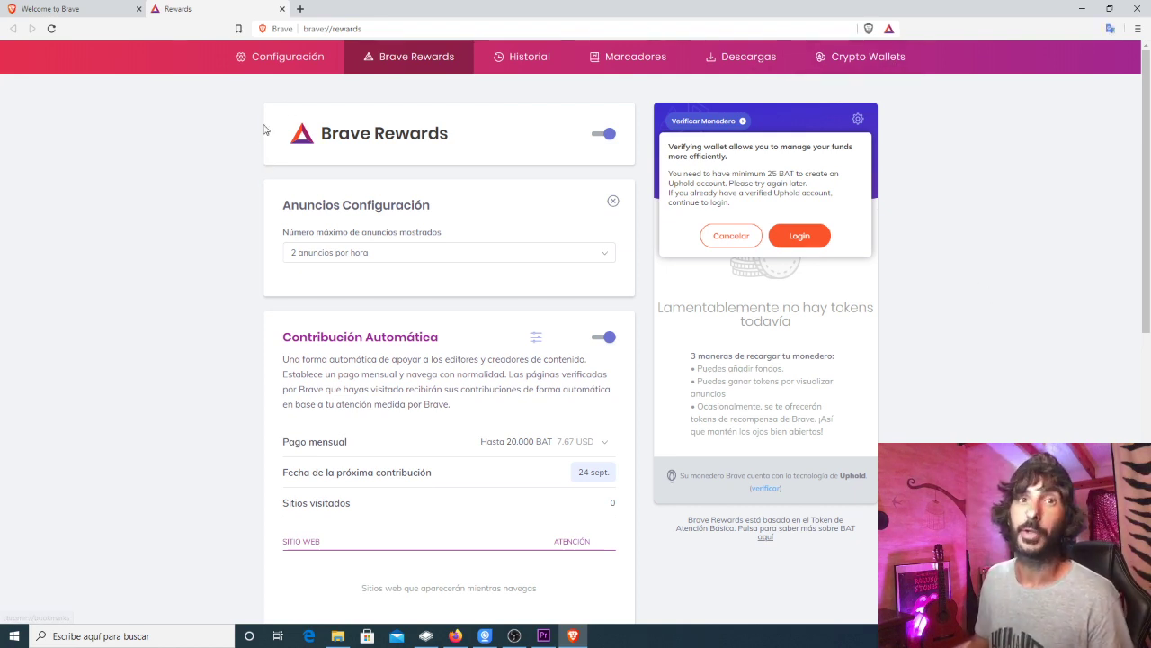
Step: Search Google for coinmarketcap in a new tab and open the CoinMarketCap website
left_click(301, 10)
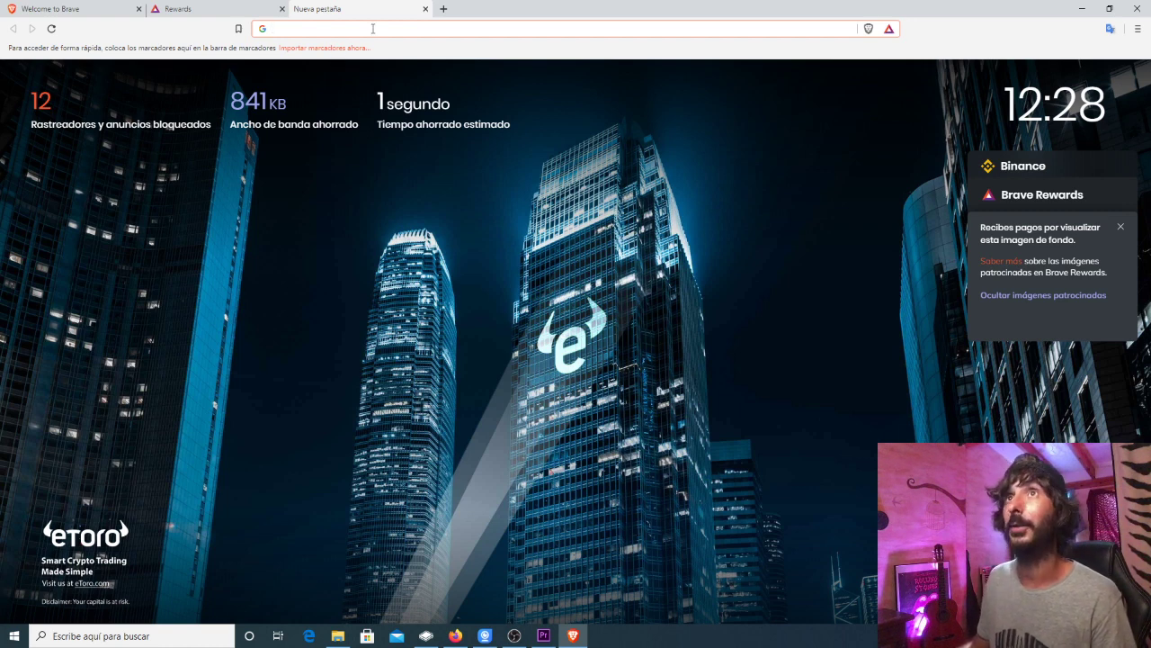
type("coinmarketca")
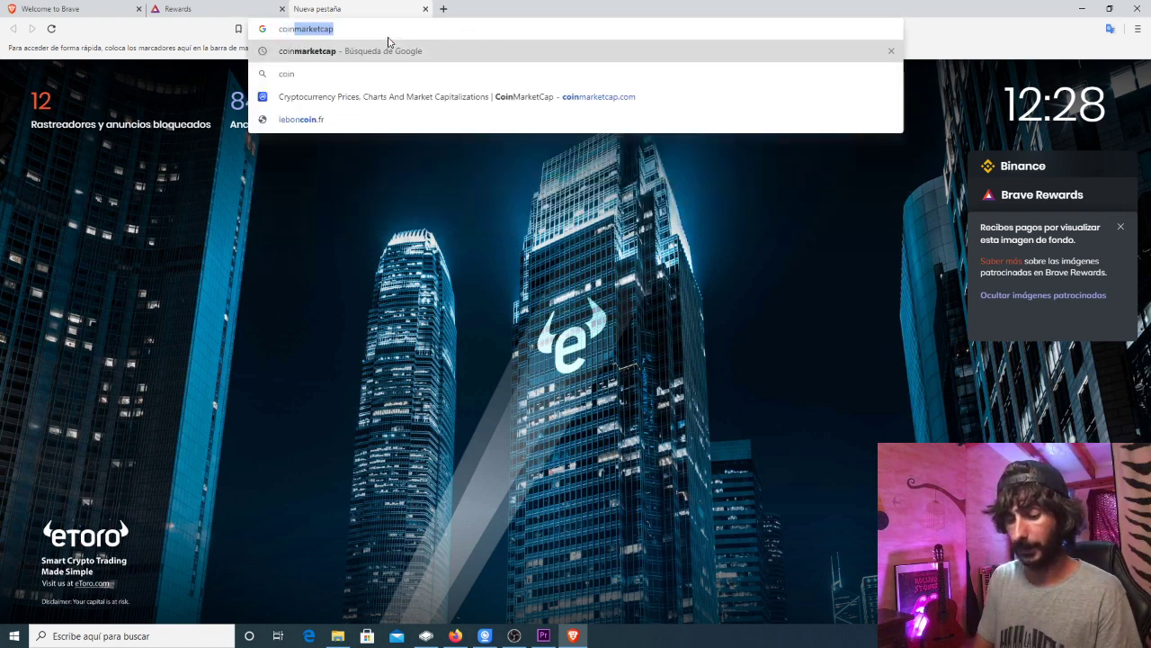
type("p")
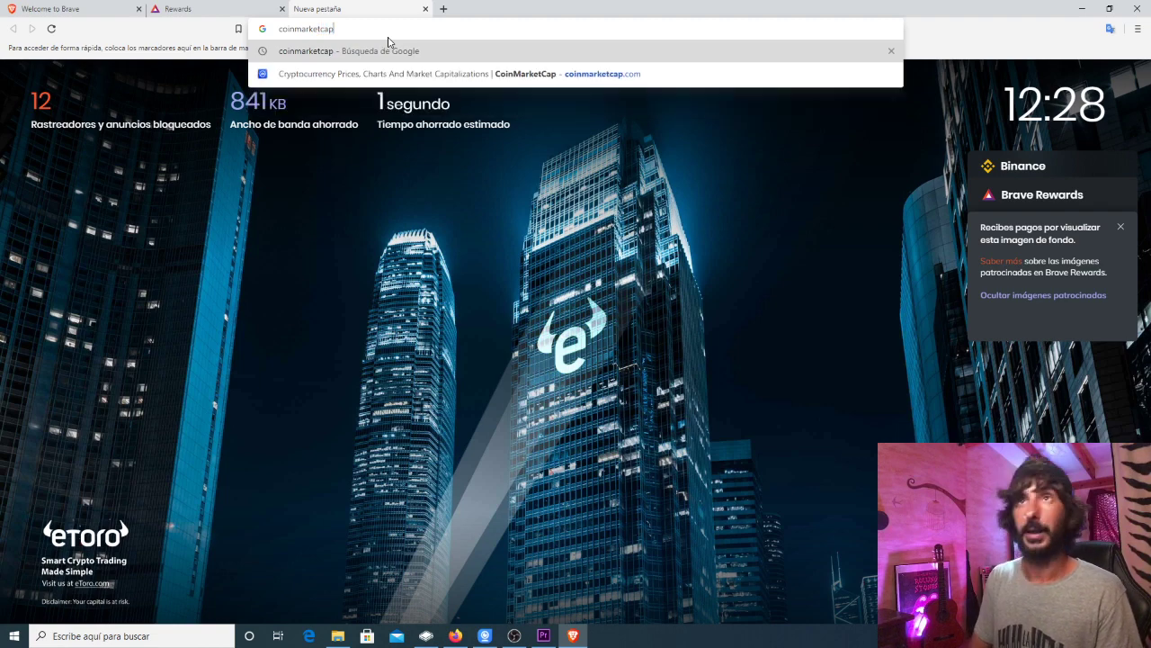
key("Return")
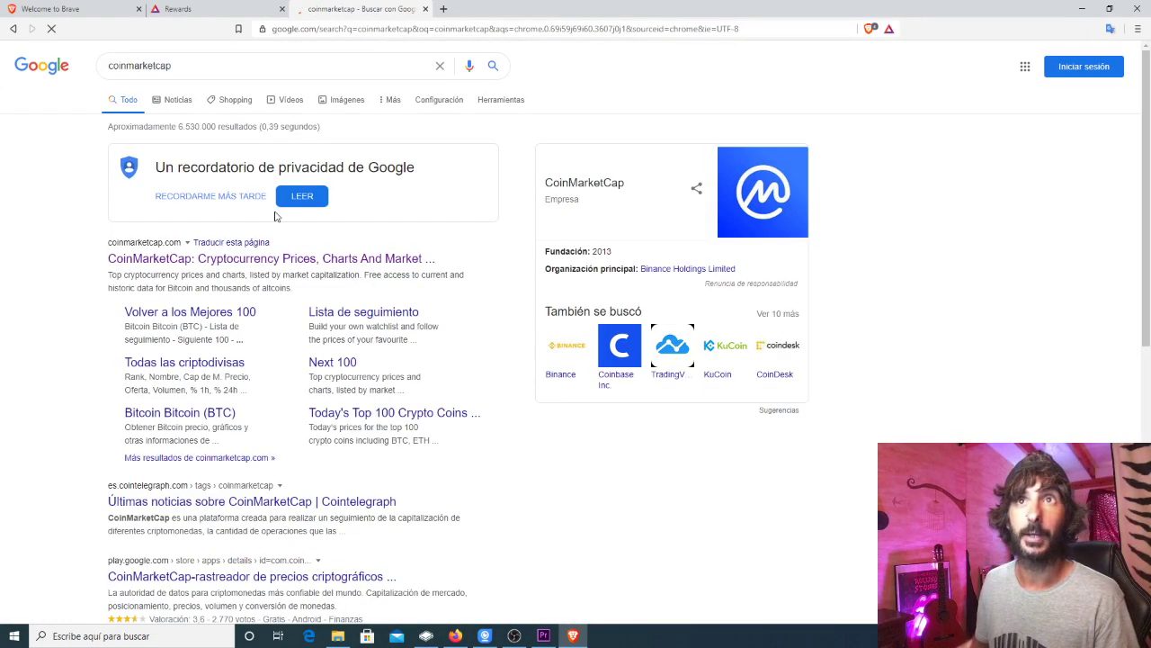
left_click(230, 260)
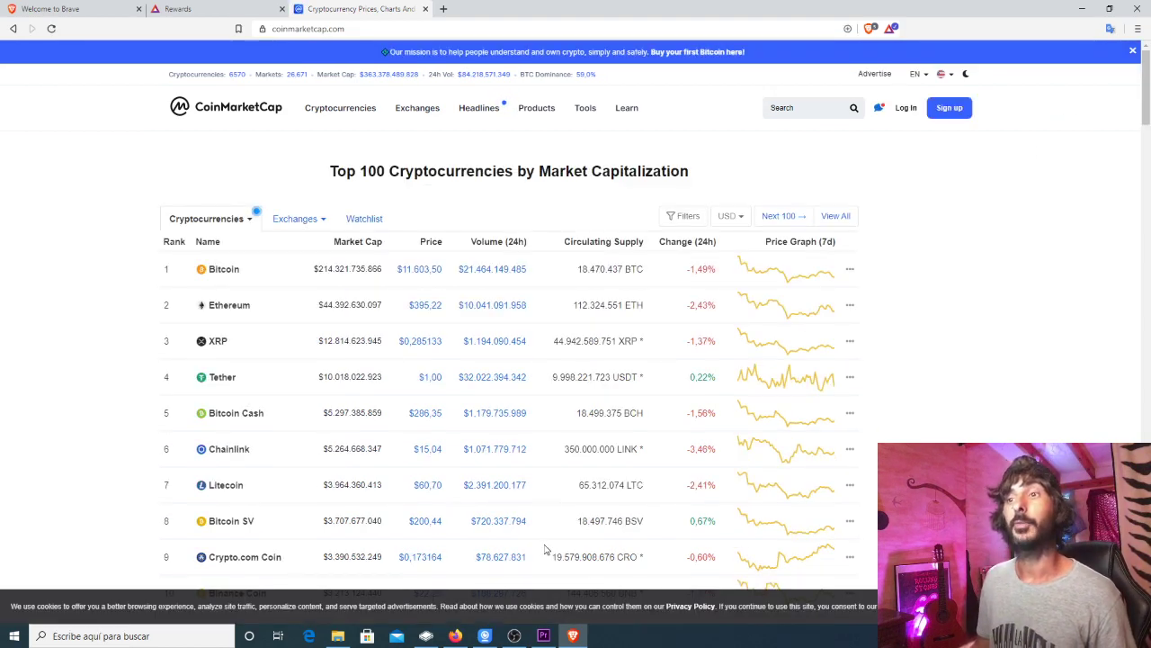
Step: Switch to Firefox and examine the balance and last deposit on the Brave Rewards Creators dashboard
left_click(457, 636)
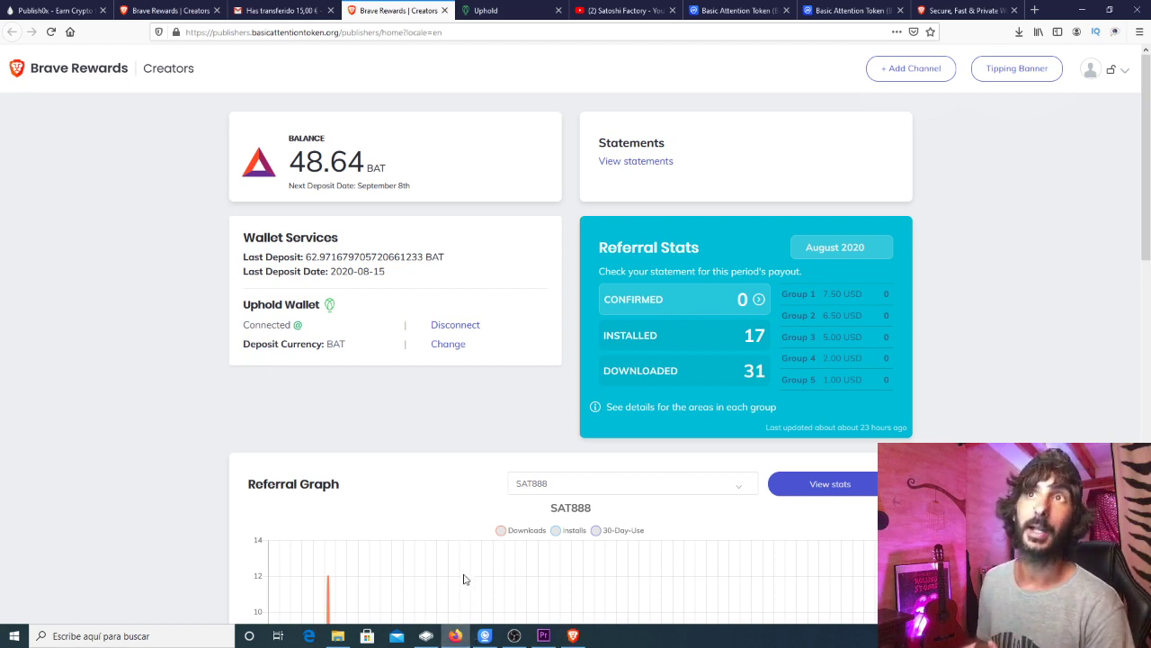
left_click_drag(308, 259, 342, 259)
left_click(122, 224)
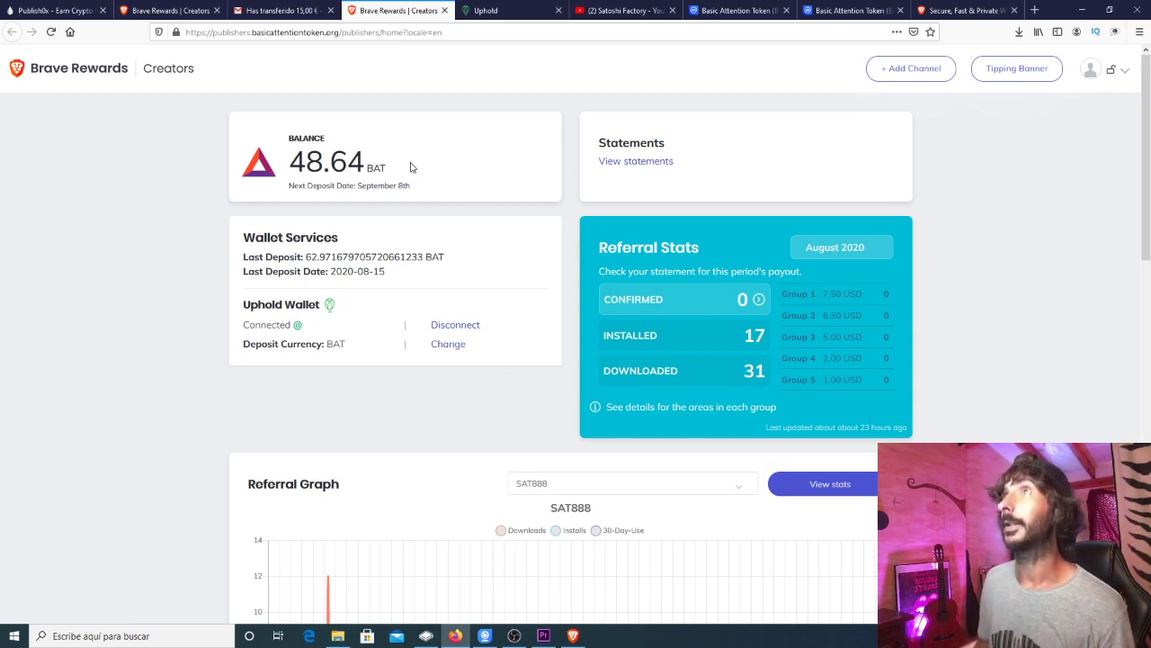
Step: View the Basic Attention Token page on CoinMarketCap and examine its price history chart
left_click(727, 10)
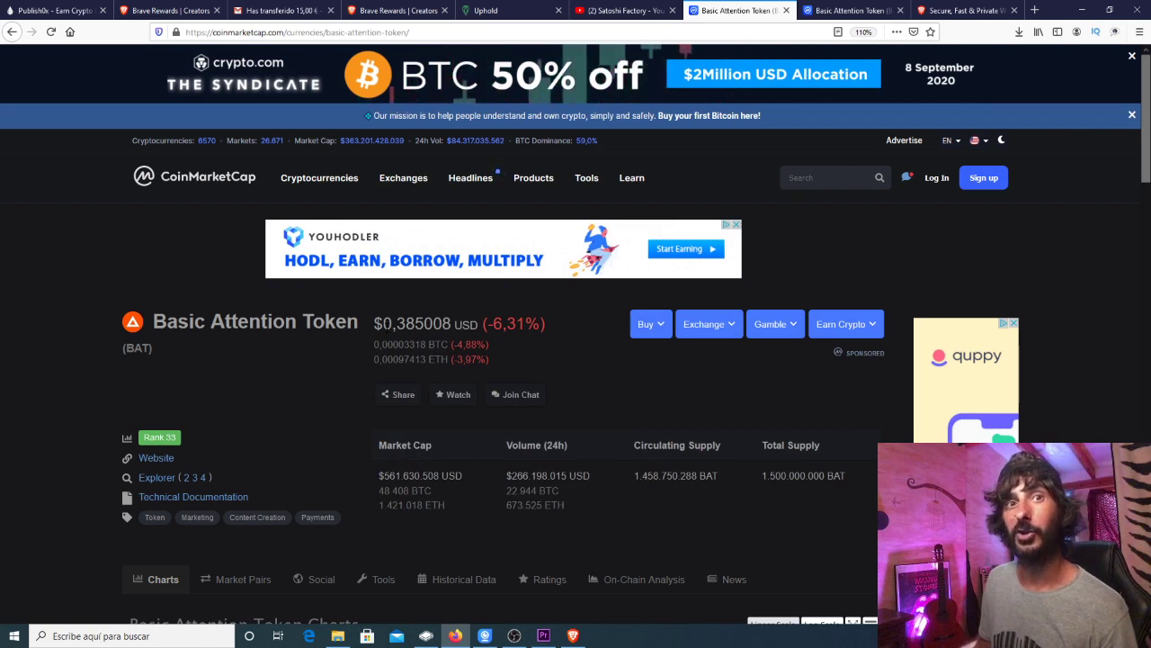
scroll(754, 422, "down", 3)
scroll(752, 433, "down", 2)
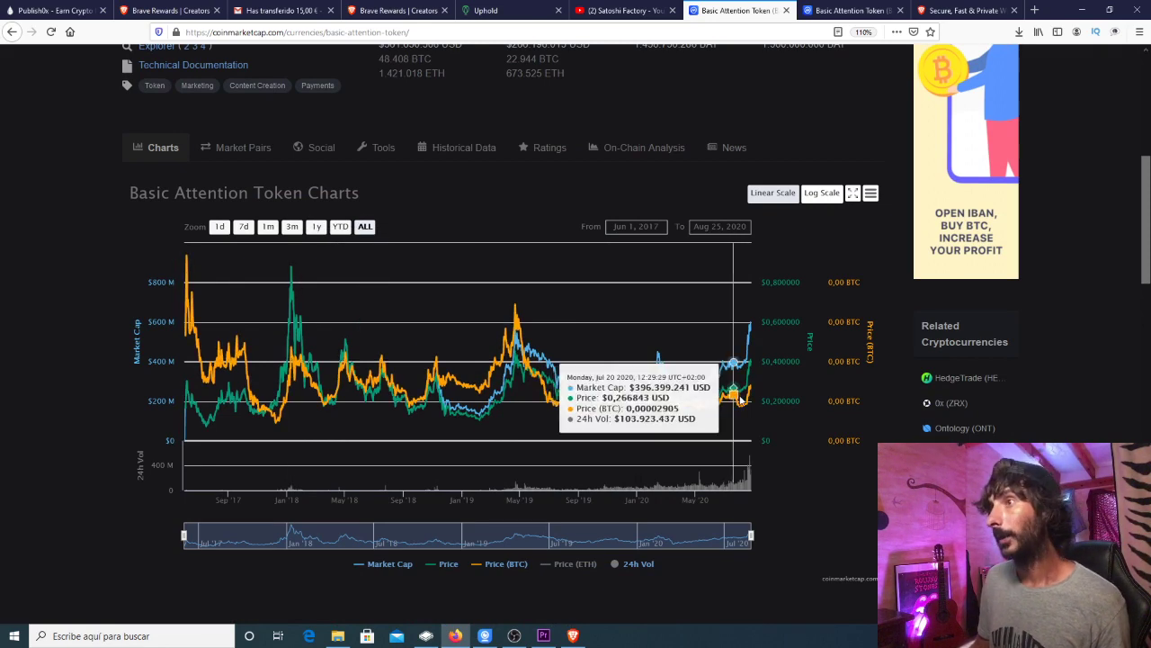
scroll(799, 452, "up", 6)
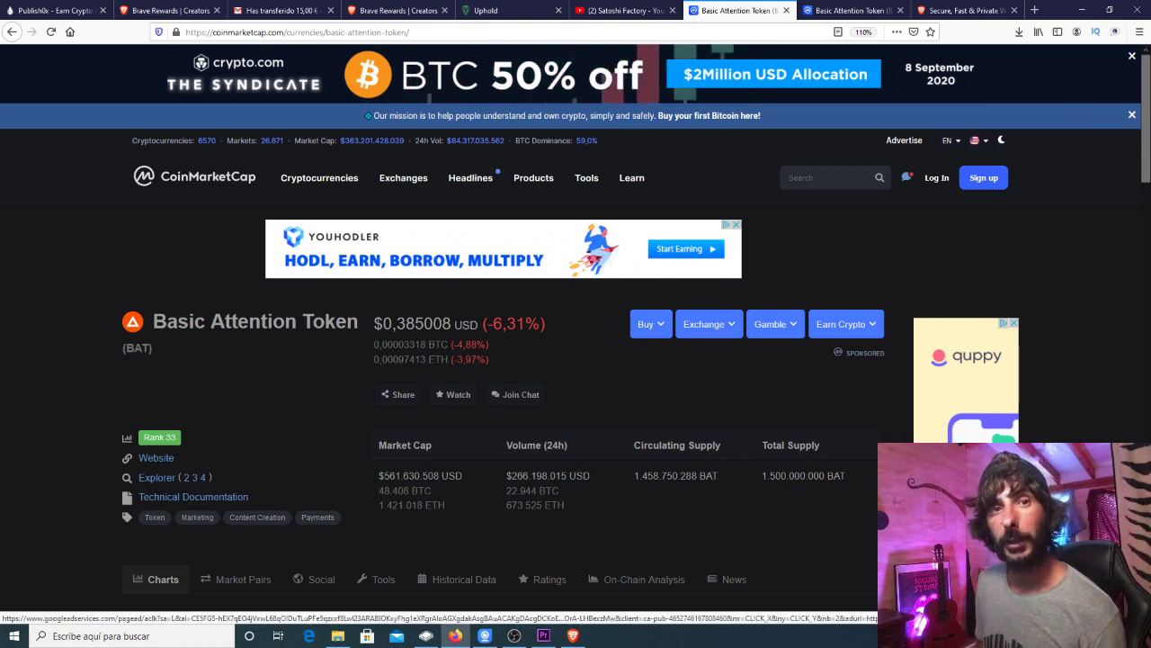
Step: Review the cards, current balances and recent activity on the Uphold dashboard
left_click(486, 10)
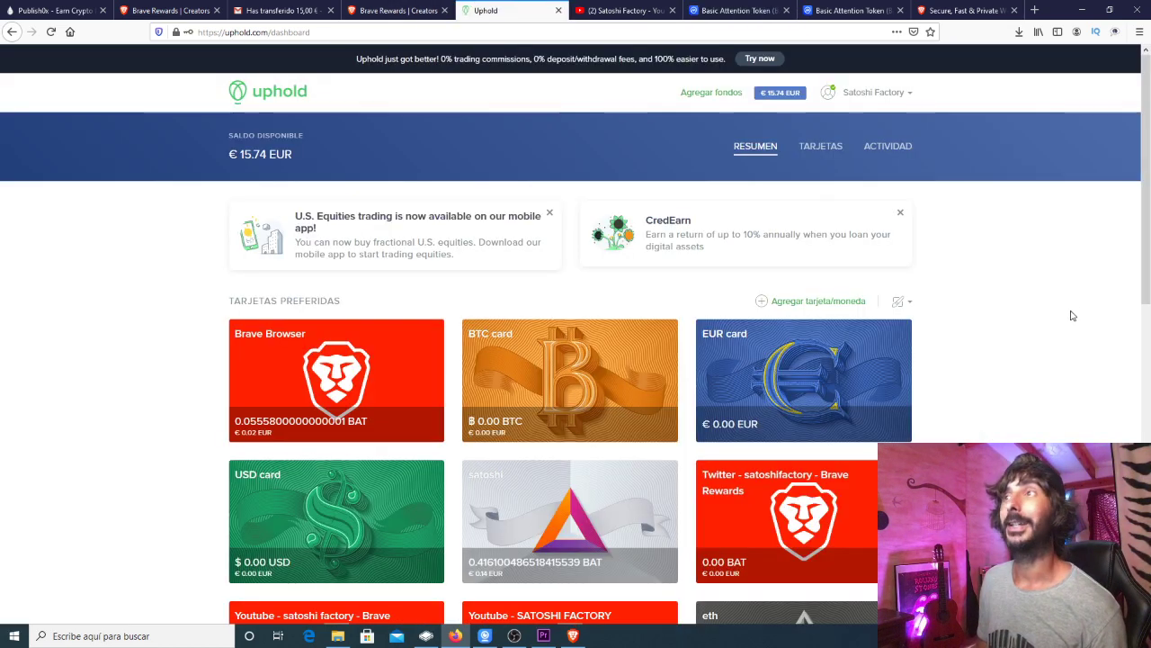
scroll(1071, 324, "down", 2)
scroll(1070, 329, "down", 2)
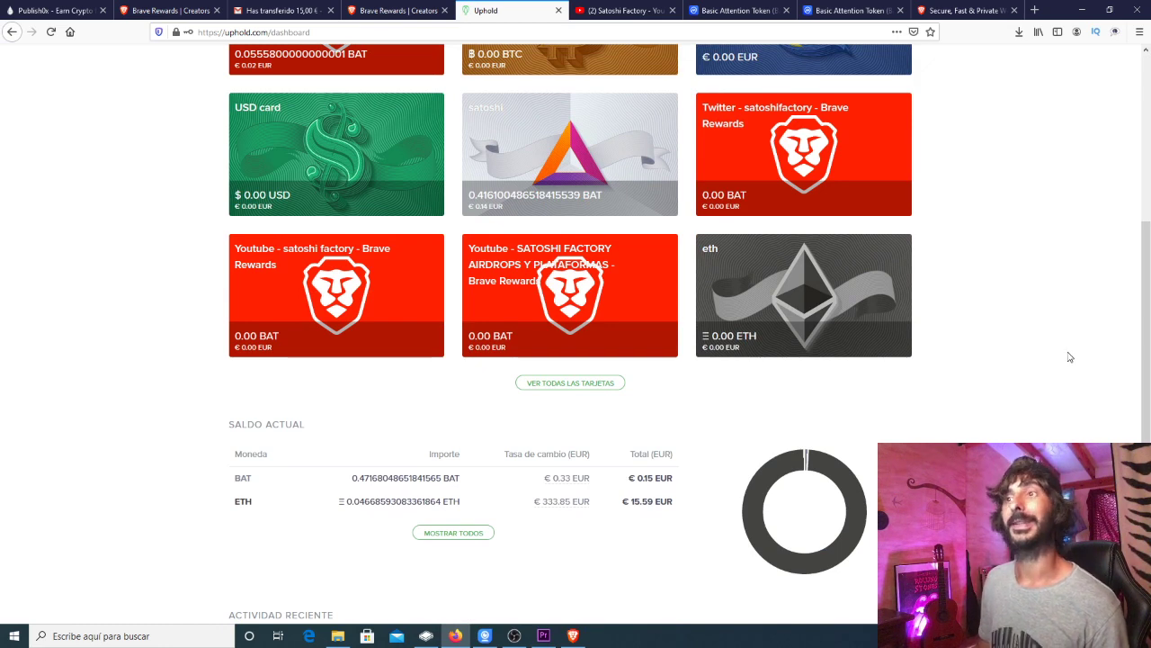
scroll(1069, 360, "down", 1)
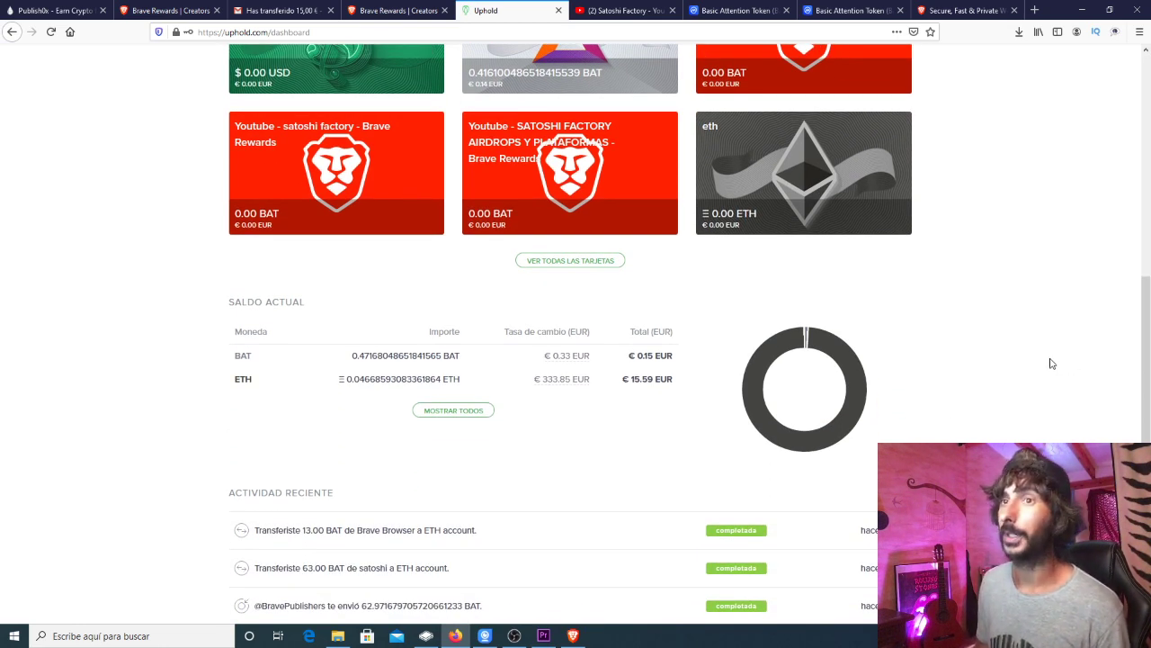
scroll(1016, 324, "down", 1)
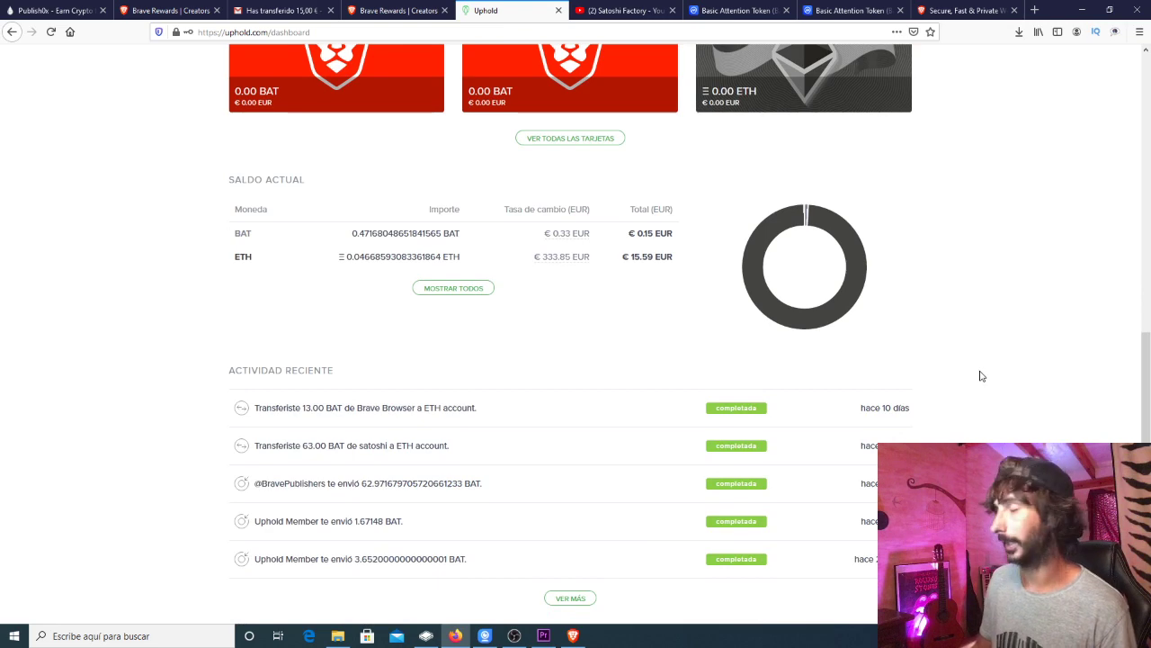
scroll(979, 382, "down", 1)
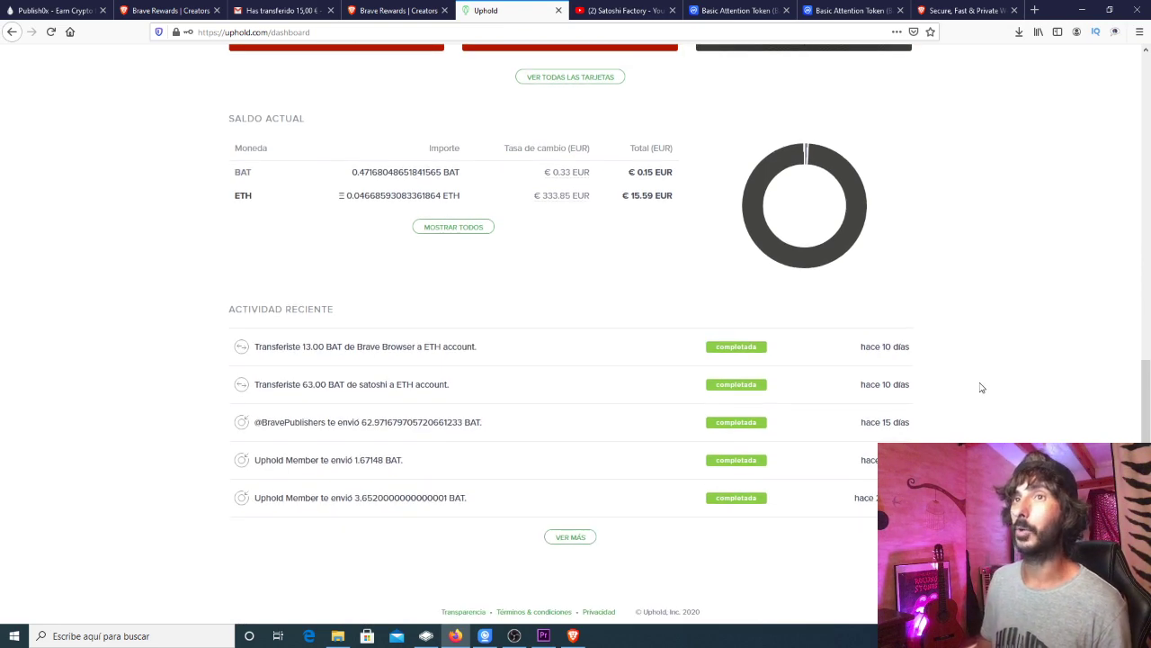
Step: Open the full Uphold transaction history and go through pages 1 to 3 of past BAT transactions
left_click(580, 529)
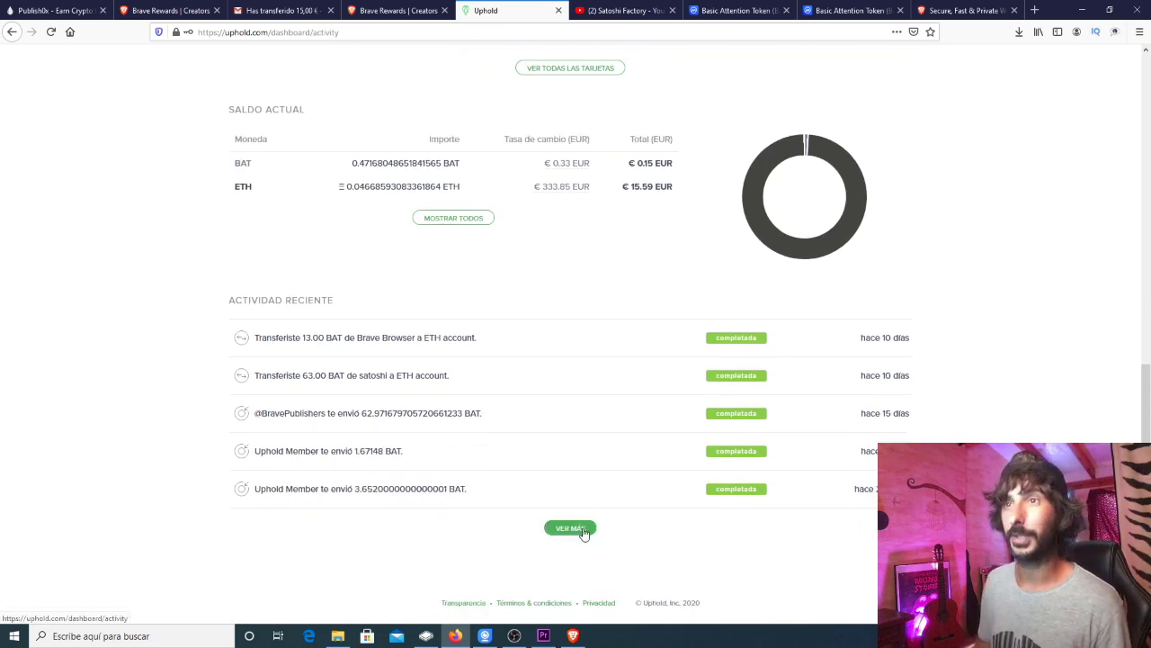
scroll(940, 406, "down", 2)
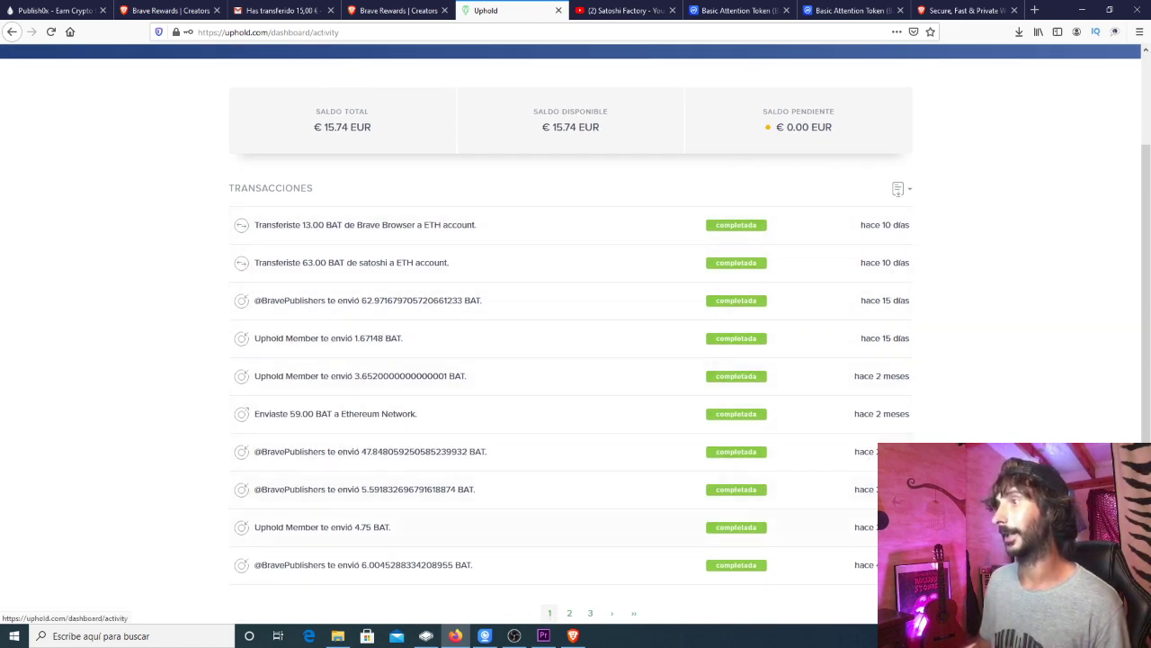
scroll(567, 360, "down", 2)
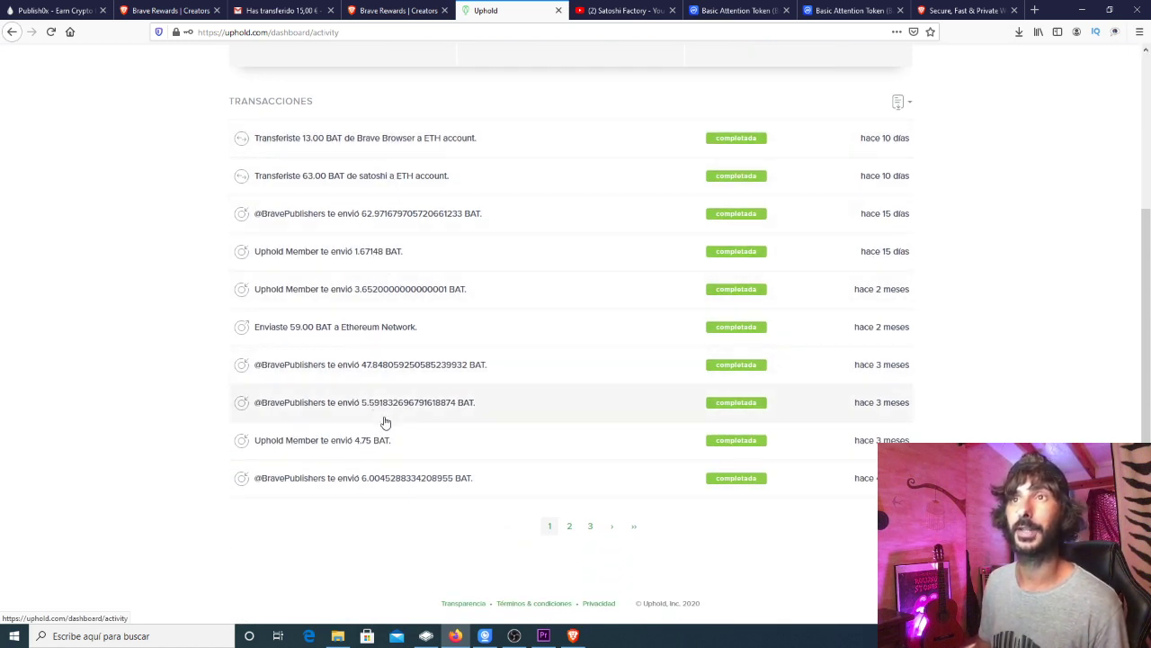
left_click(569, 526)
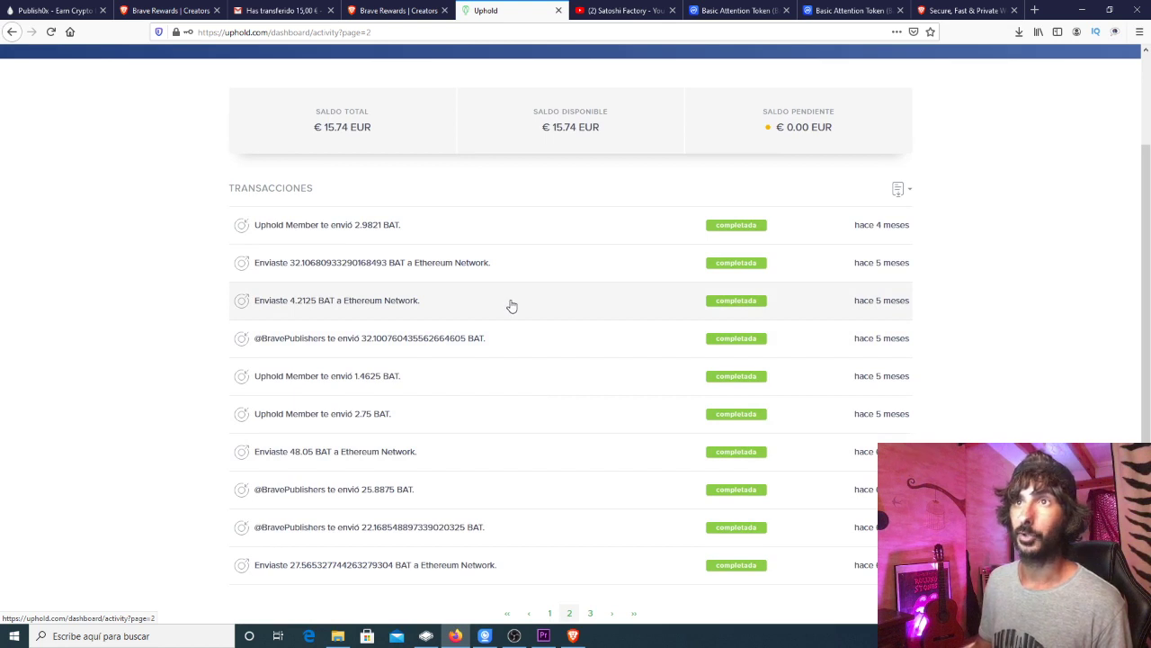
scroll(511, 310, "down", 2)
scroll(514, 324, "down", 1)
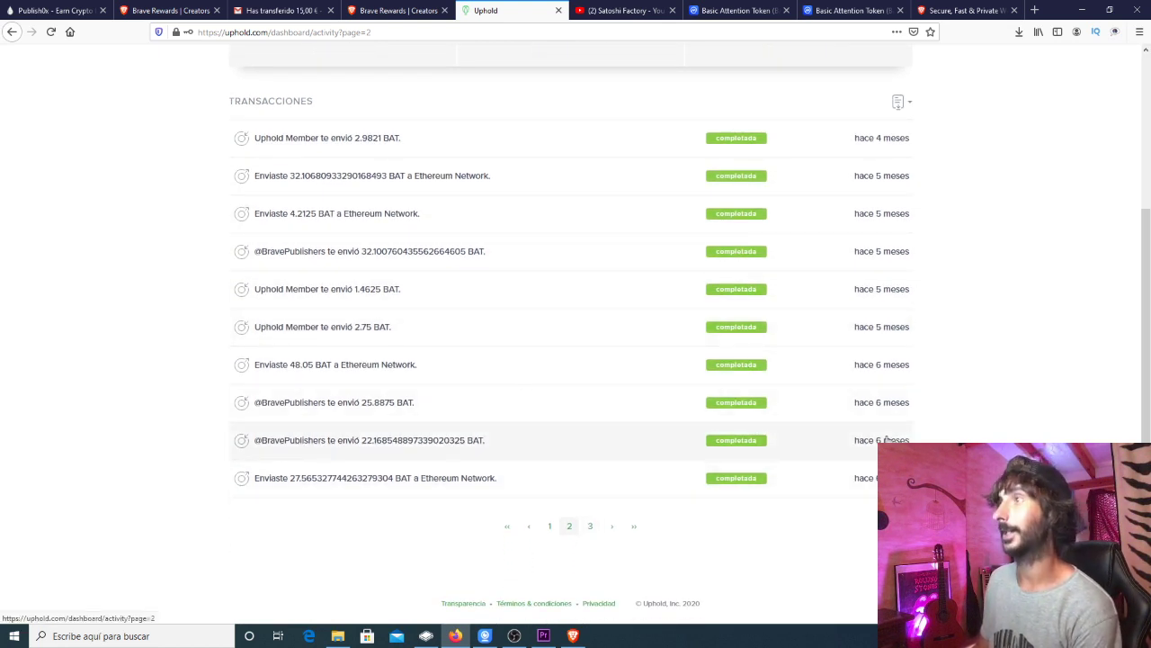
left_click(590, 526)
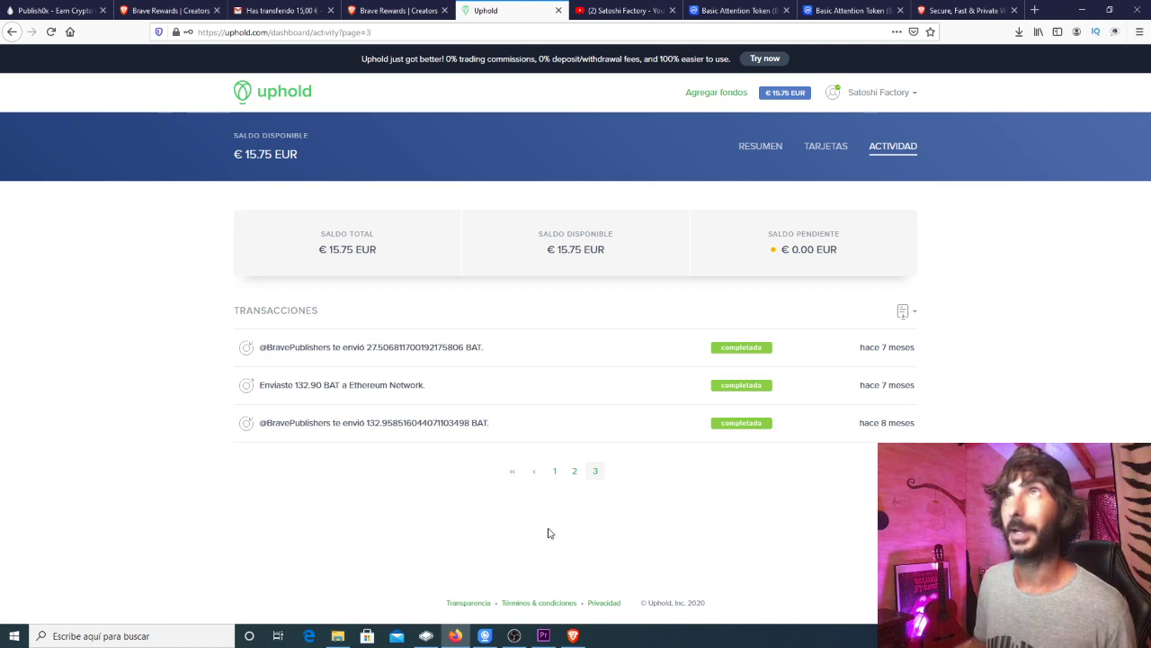
Step: View the Verse bank transfer e-mail in Gmail, and bring up the Satoshi Factory video list on YouTube
left_click(294, 9)
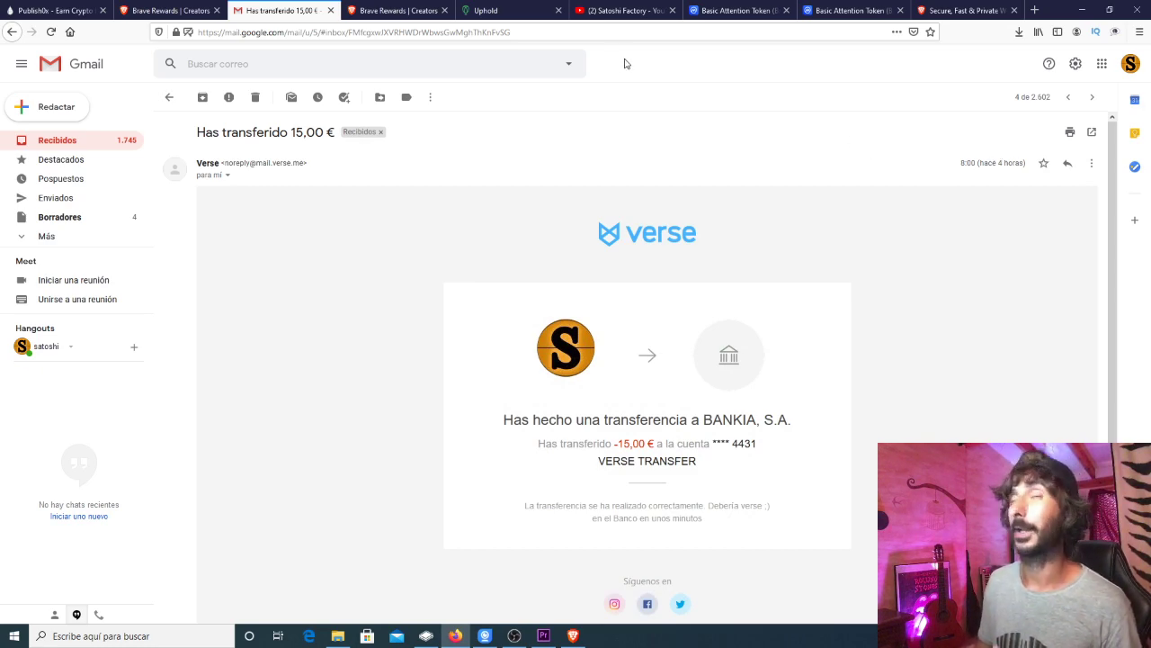
left_click(625, 10)
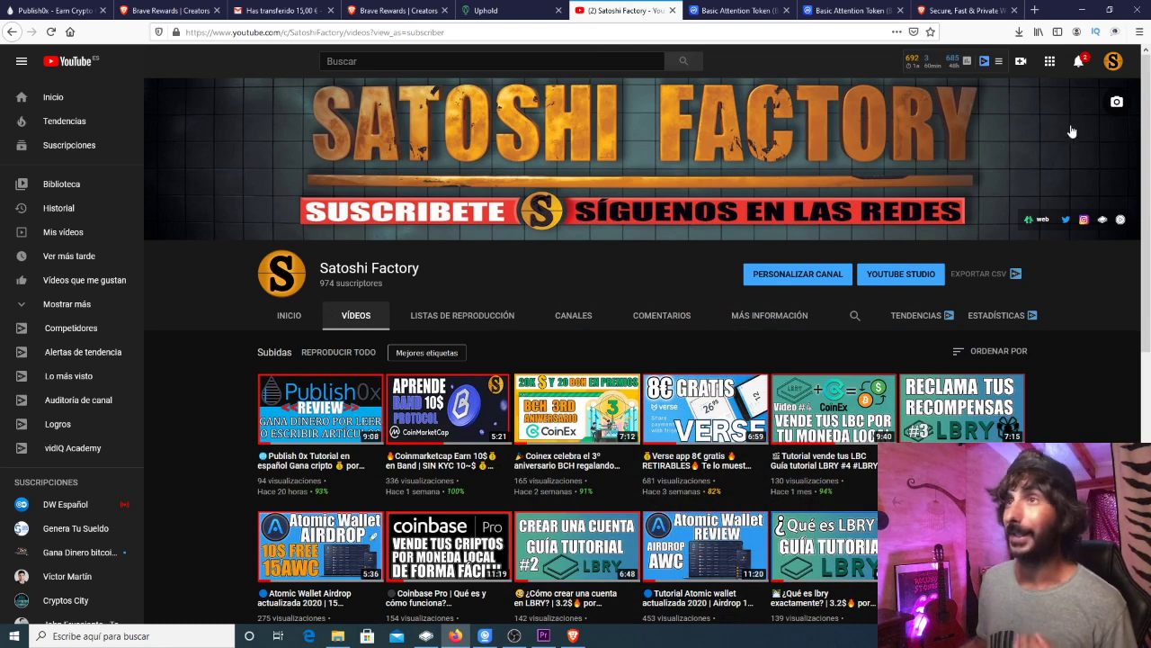